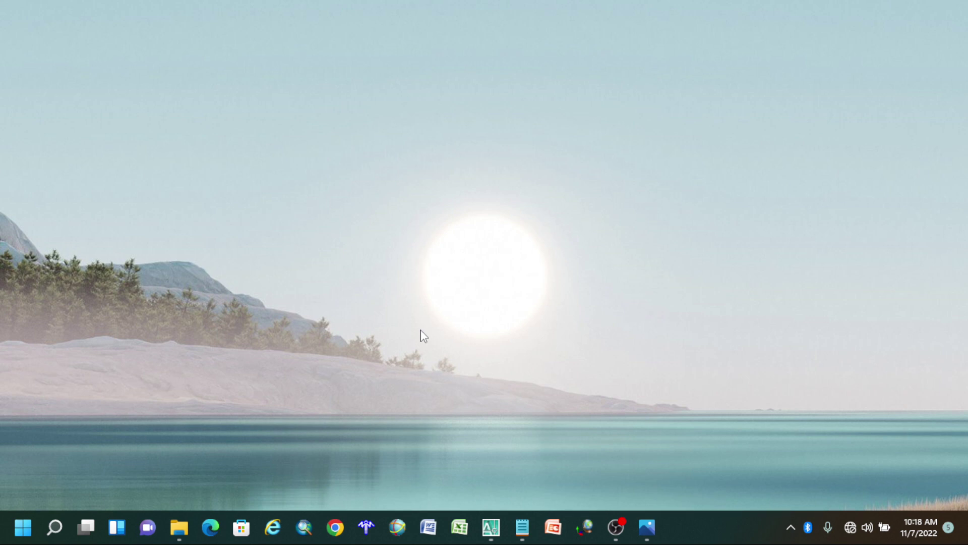
# Launch Model Maker 5.01 and start it in demo mode past the HASP driver error.
pyautogui.click(366, 536)
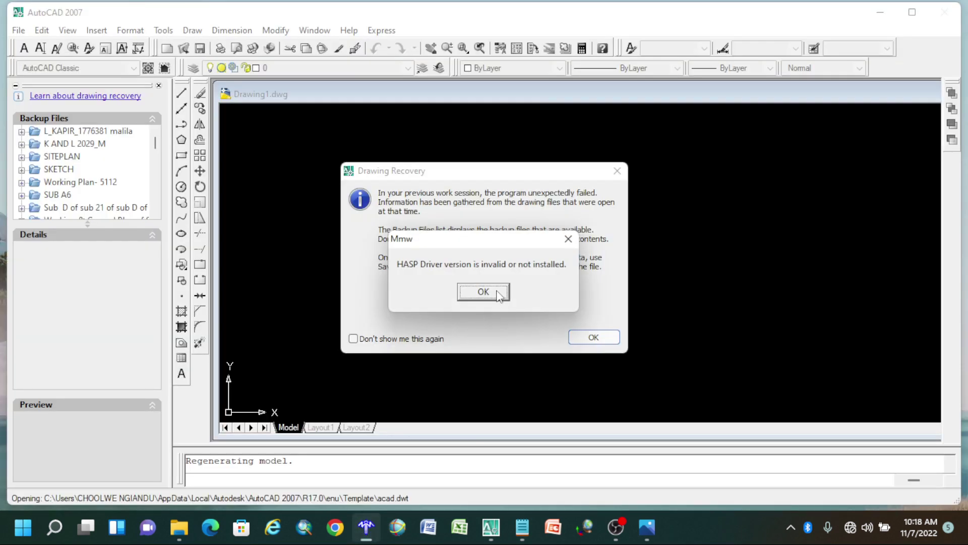
pyautogui.click(499, 294)
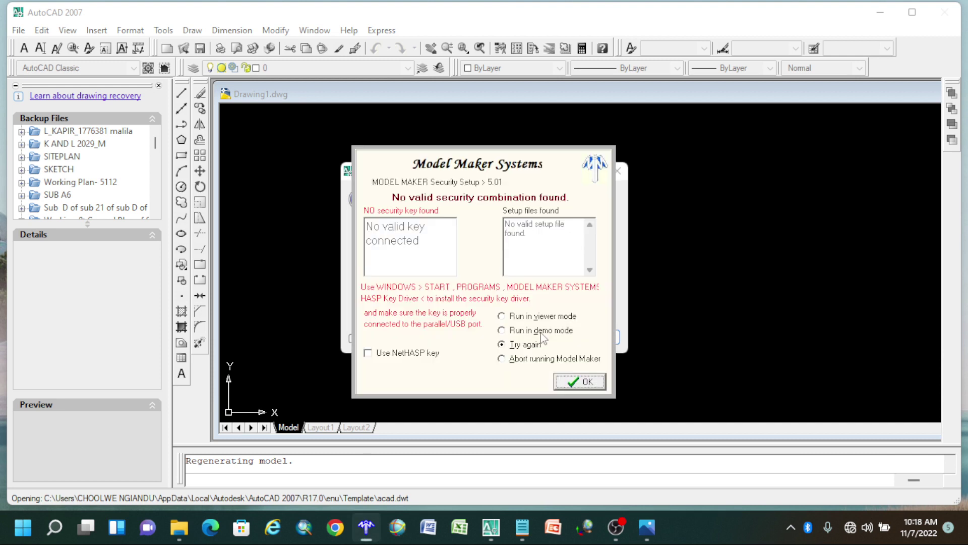
pyautogui.click(541, 334)
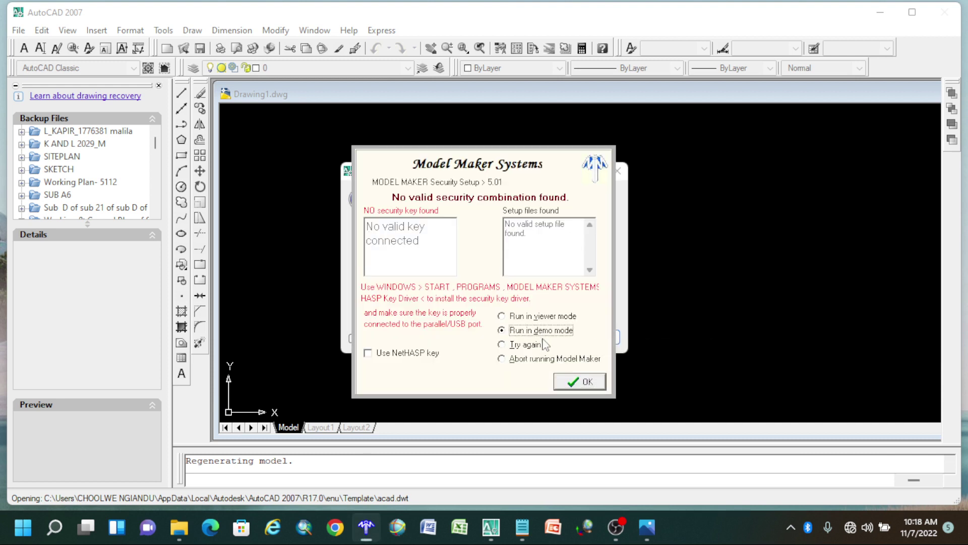
pyautogui.click(571, 384)
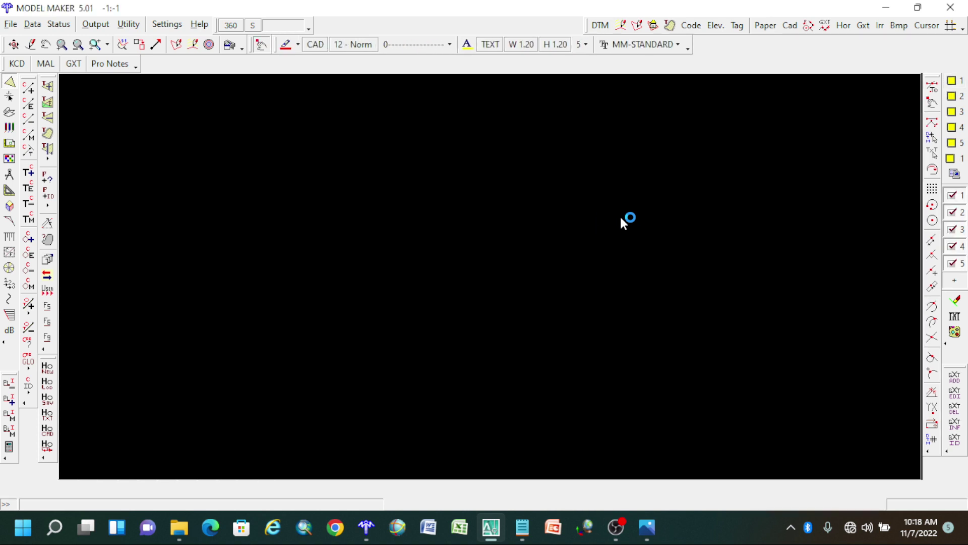
# Clear the coordinate grid from the drawing area and briefly view the General Defaults settings.
pyautogui.click(950, 26)
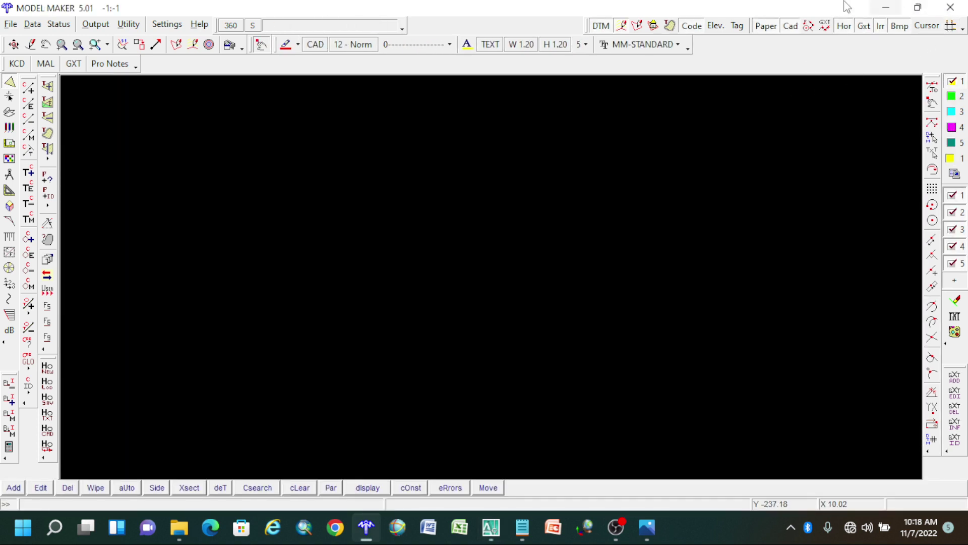
pyautogui.click(182, 27)
pyautogui.click(182, 56)
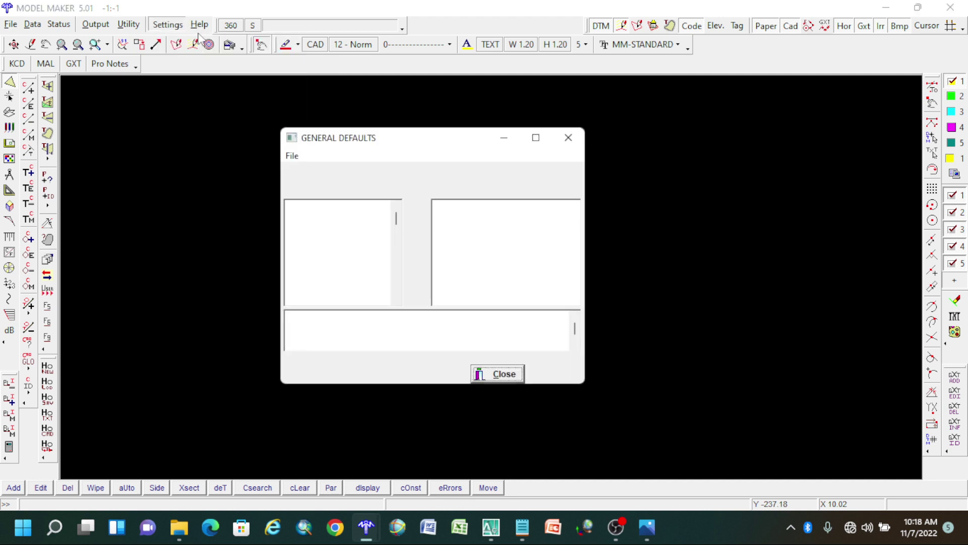
pyautogui.click(566, 137)
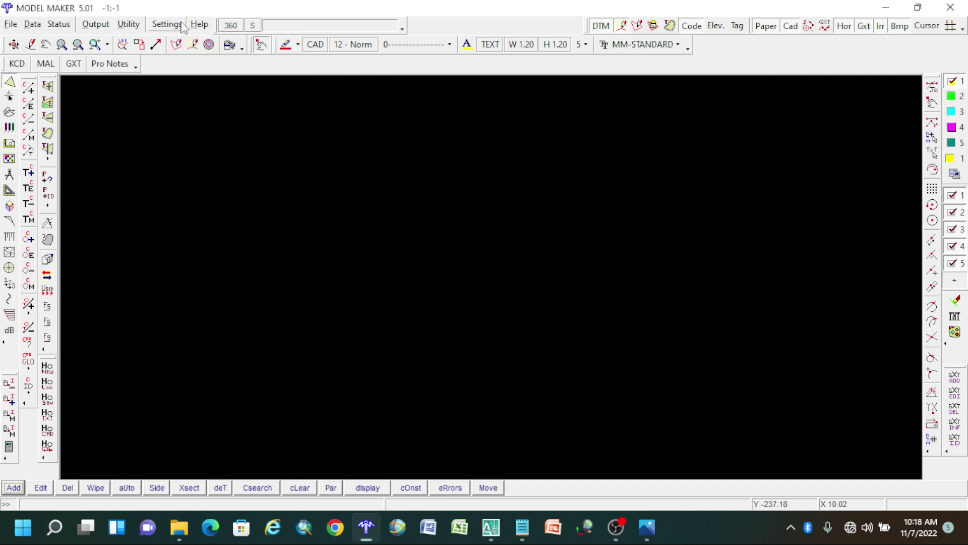
# Set the co-ordinate system to Northern hemisphere and resume in demo mode.
pyautogui.click(174, 26)
pyautogui.click(174, 27)
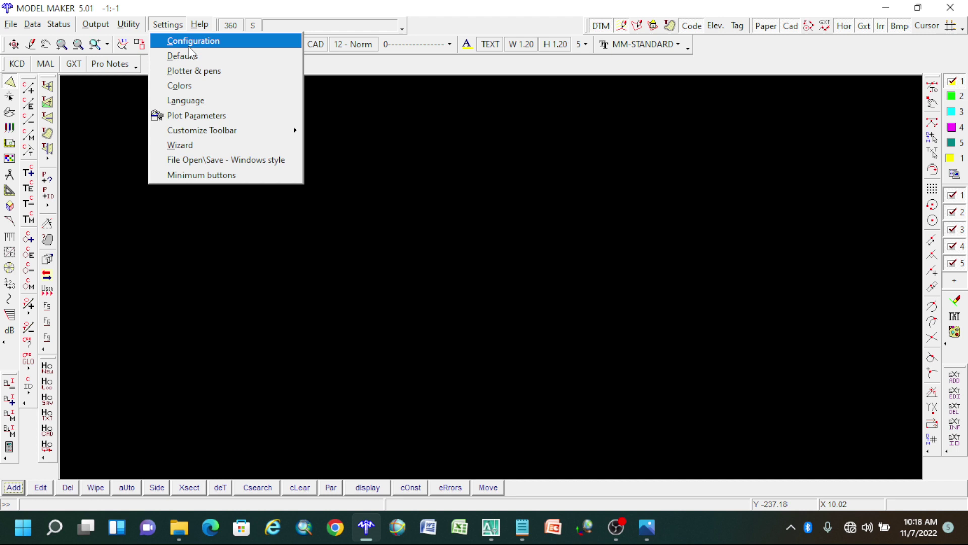
pyautogui.click(193, 41)
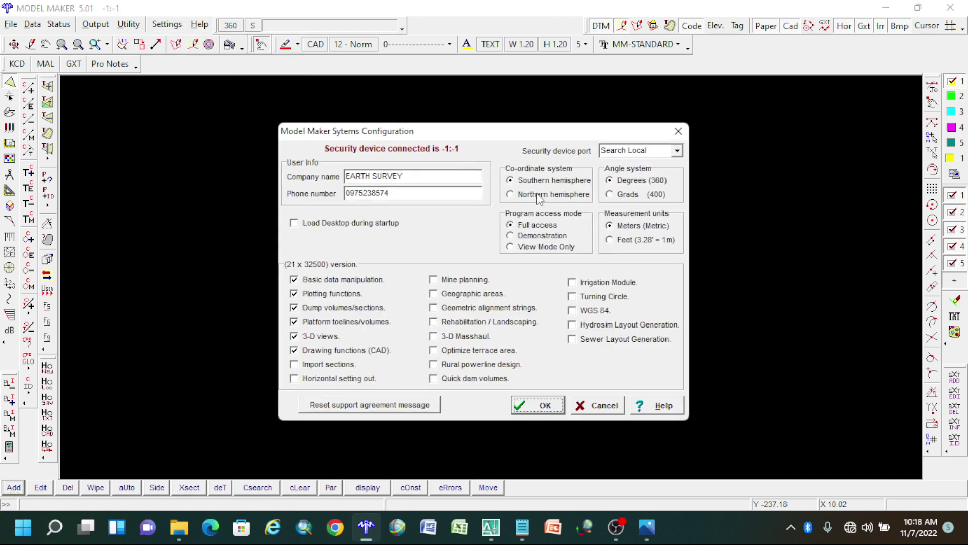
pyautogui.click(542, 196)
pyautogui.click(543, 403)
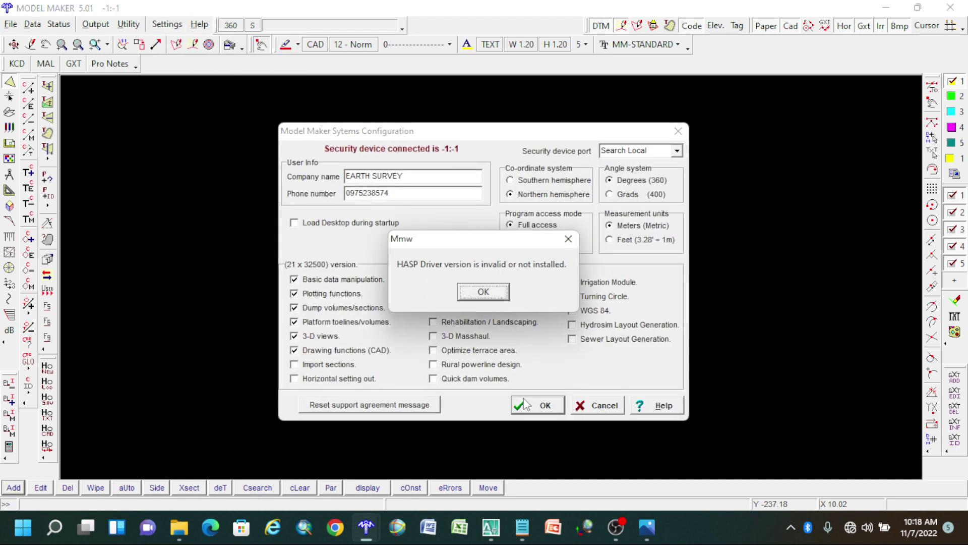
pyautogui.click(484, 293)
pyautogui.click(515, 328)
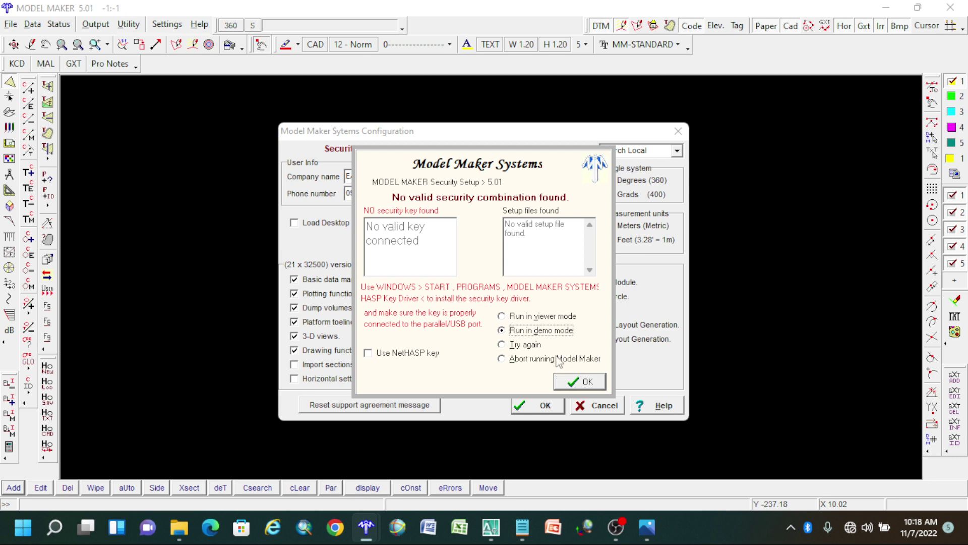
pyautogui.click(579, 381)
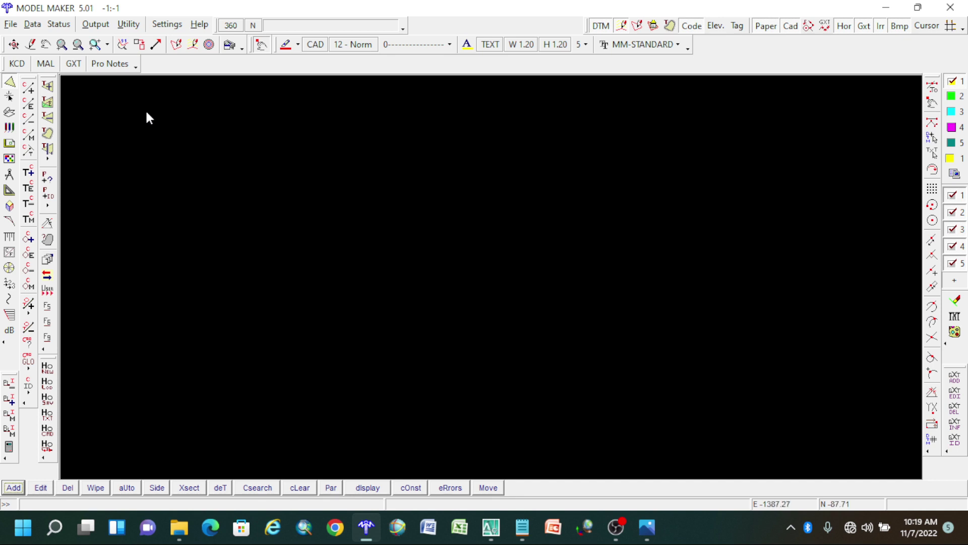
# Open the lots 13305, 13317 and 13318 .kcd file from the File List.
pyautogui.click(9, 25)
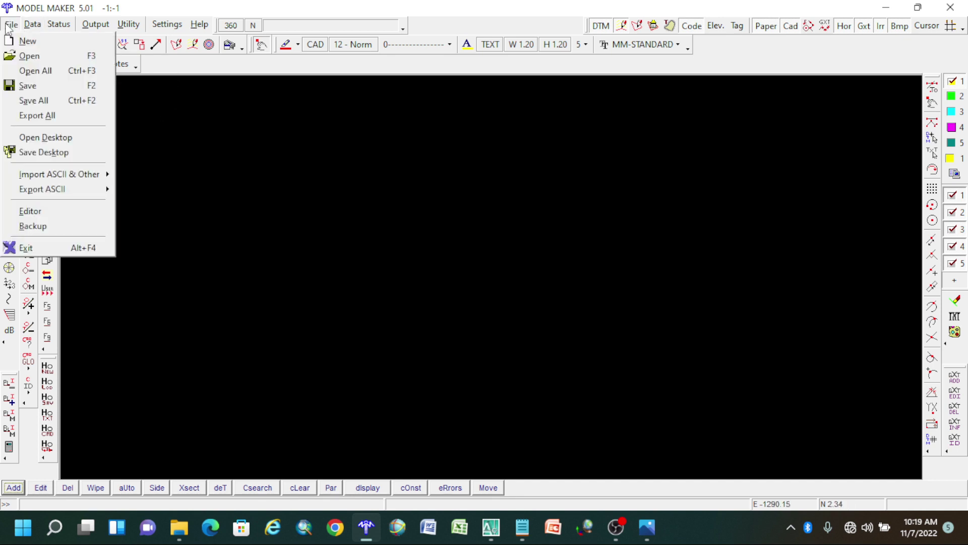
pyautogui.click(33, 57)
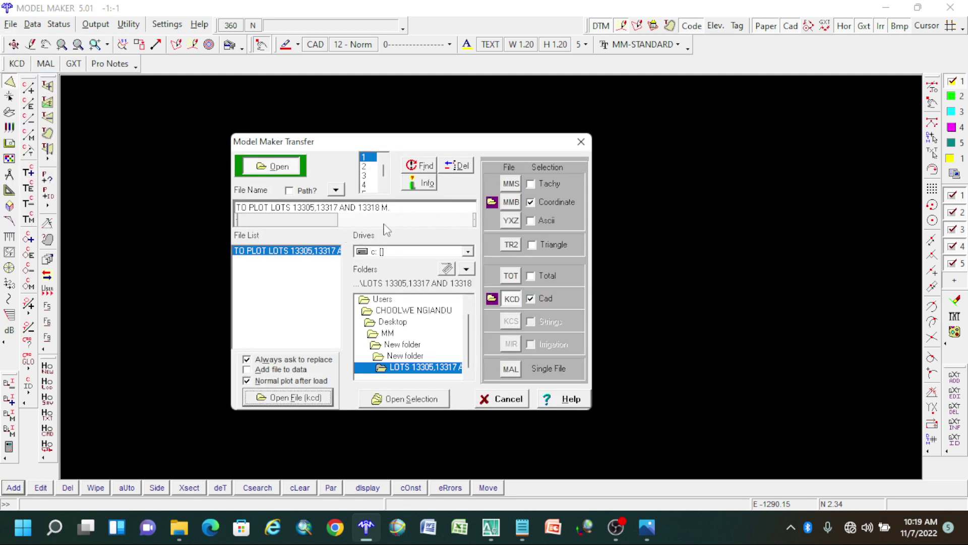
pyautogui.click(400, 213)
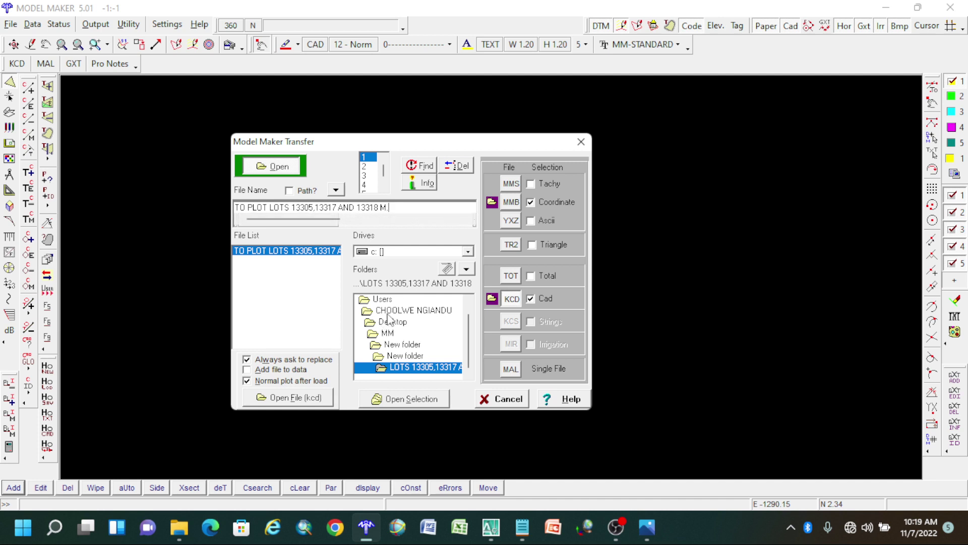
pyautogui.click(287, 251)
# Open the lots file and continue in demo mode past the HASP error.
pyautogui.doubleClick(309, 251)
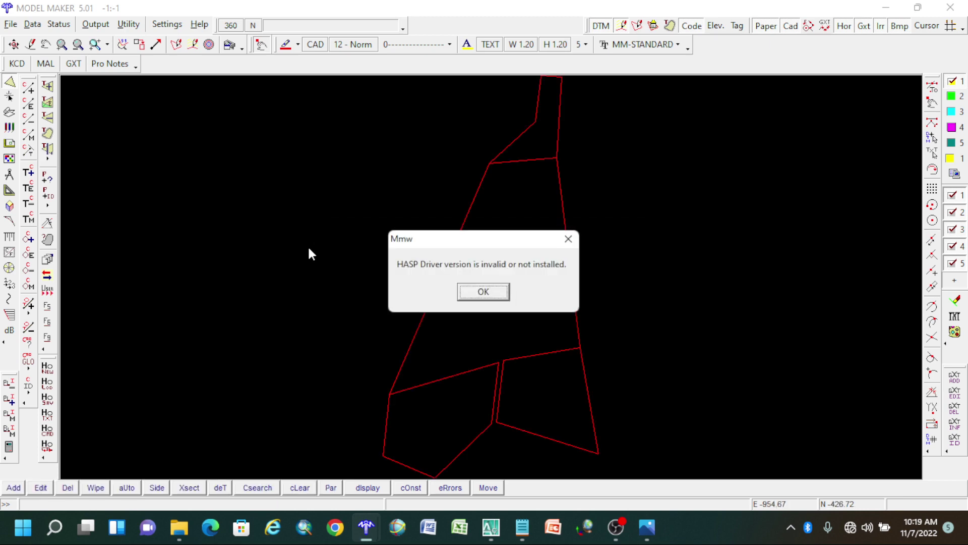
pyautogui.click(479, 287)
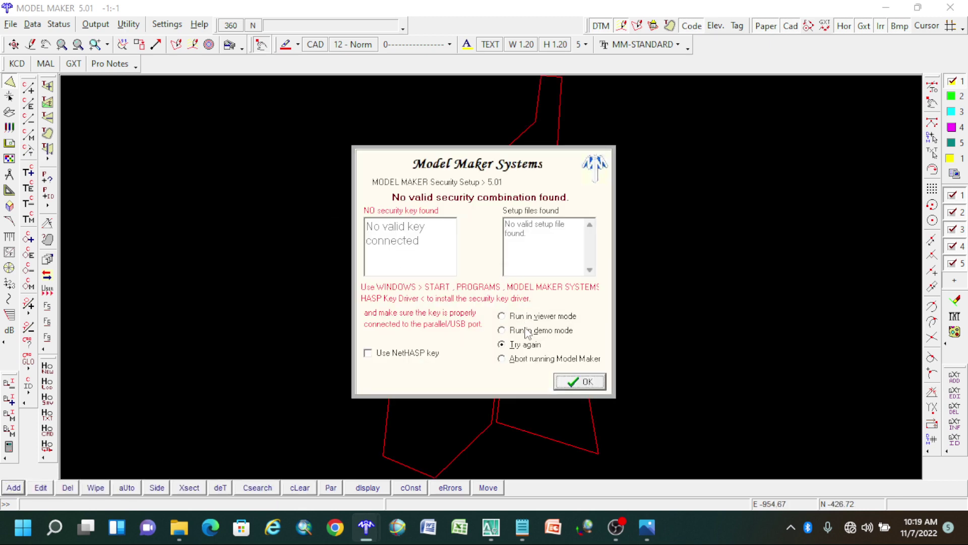
pyautogui.click(530, 331)
pyautogui.click(560, 382)
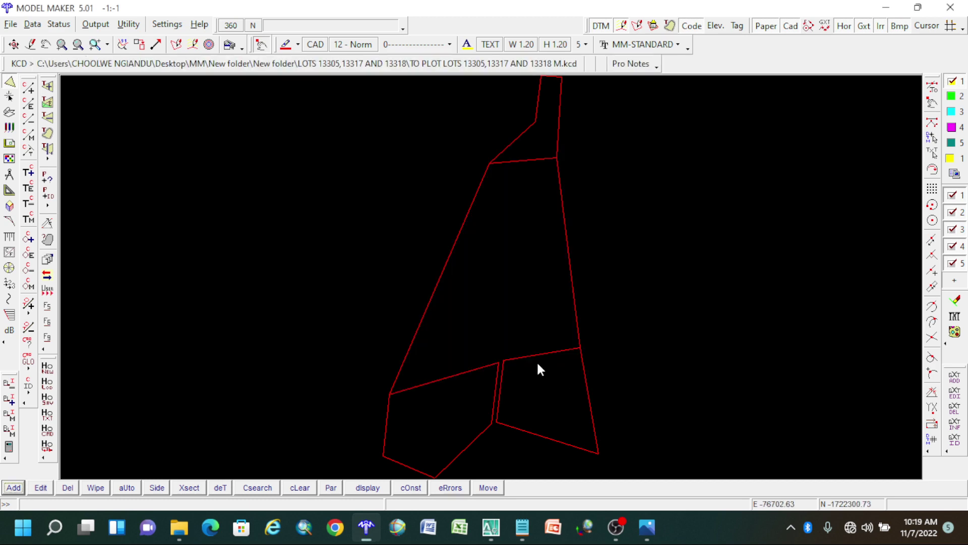
# Reopen the lots file, replacing the current data, and resume in demo mode.
pyautogui.click(12, 25)
pyautogui.click(29, 56)
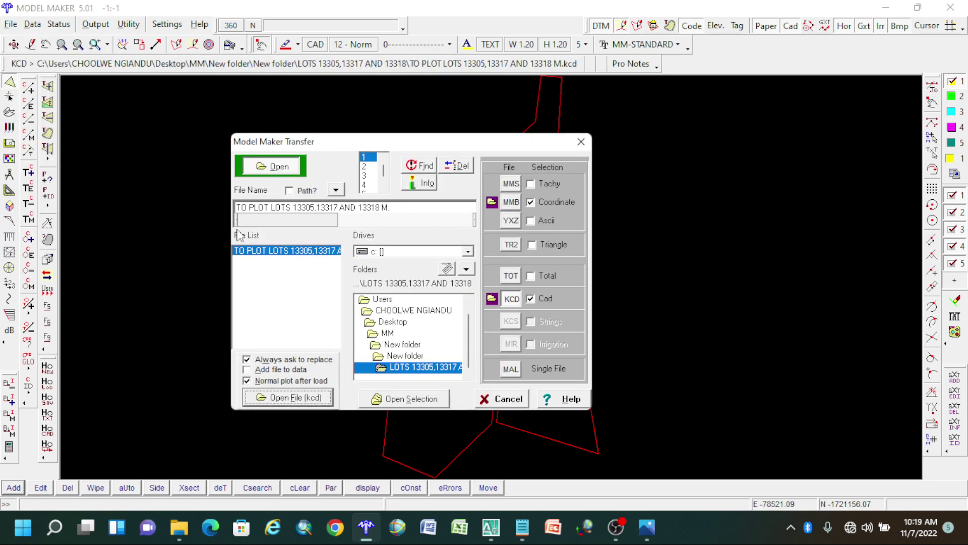
pyautogui.doubleClick(291, 250)
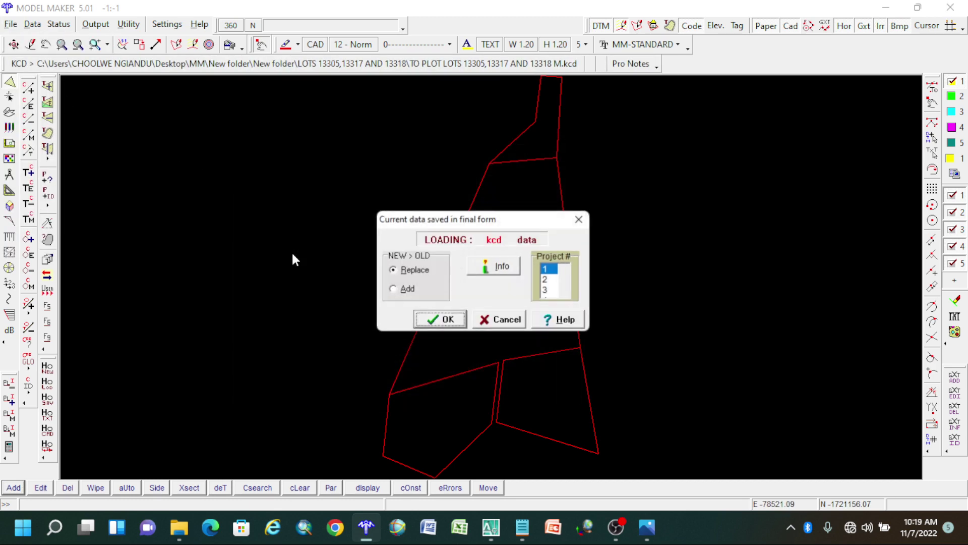
pyautogui.click(446, 317)
pyautogui.click(481, 294)
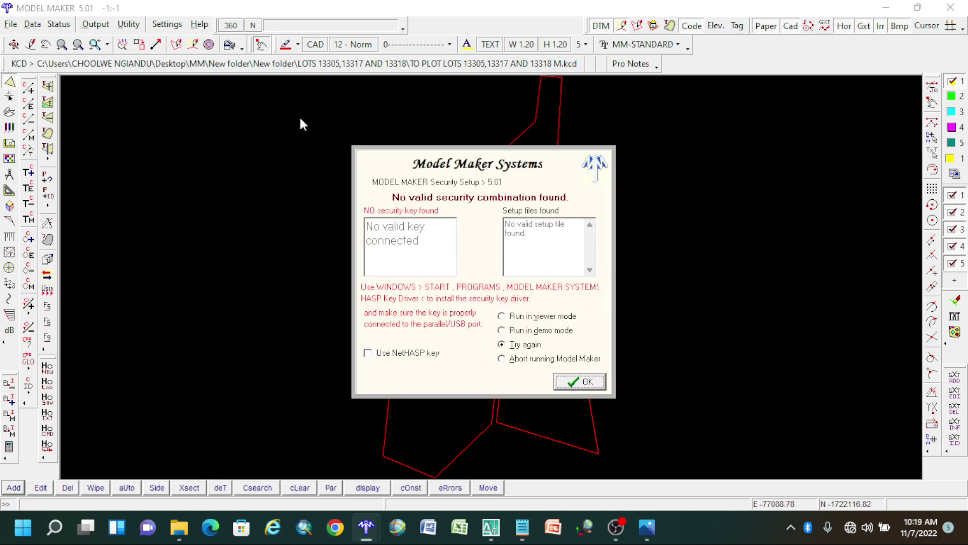
pyautogui.click(502, 330)
pyautogui.click(580, 381)
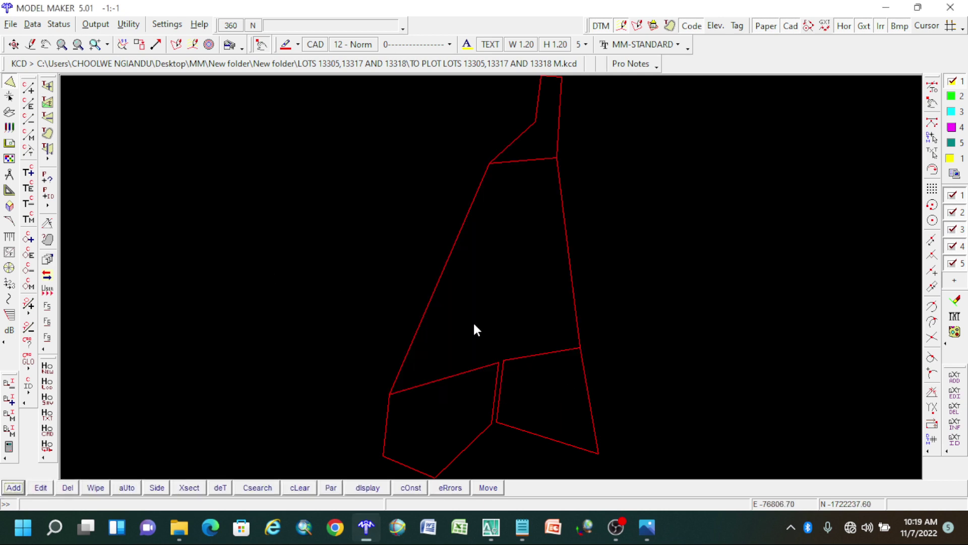
# Start a new job, confirming the current drawing is erased from memory.
pyautogui.click(11, 25)
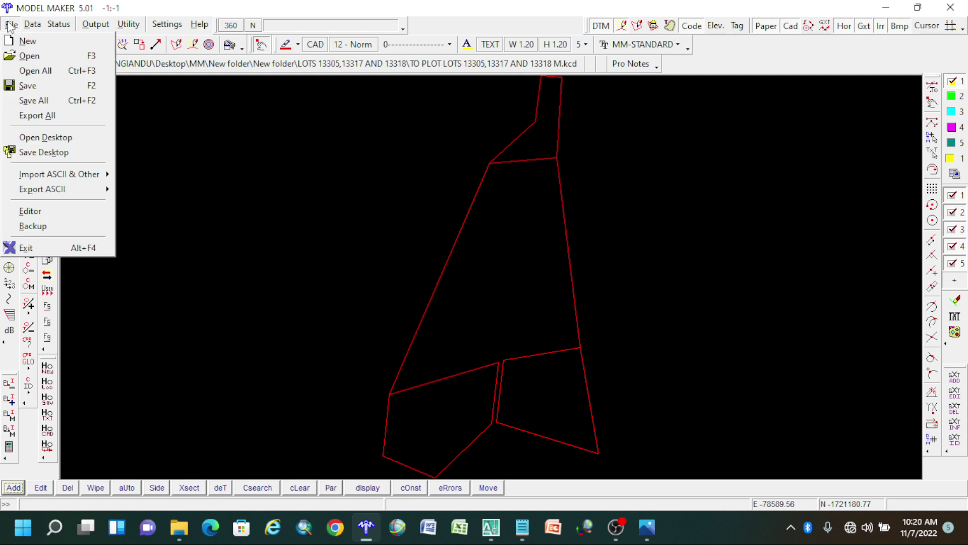
pyautogui.click(27, 38)
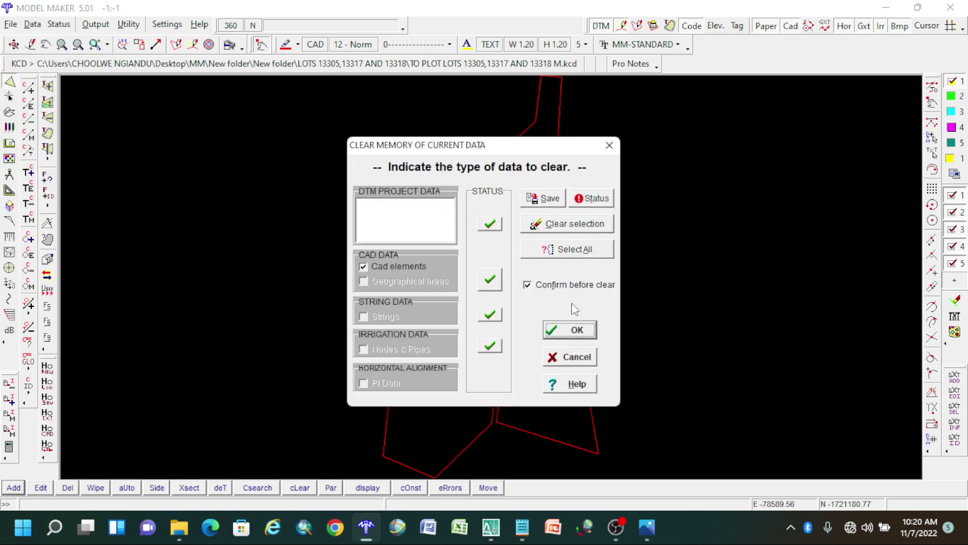
pyautogui.click(569, 331)
pyautogui.click(463, 299)
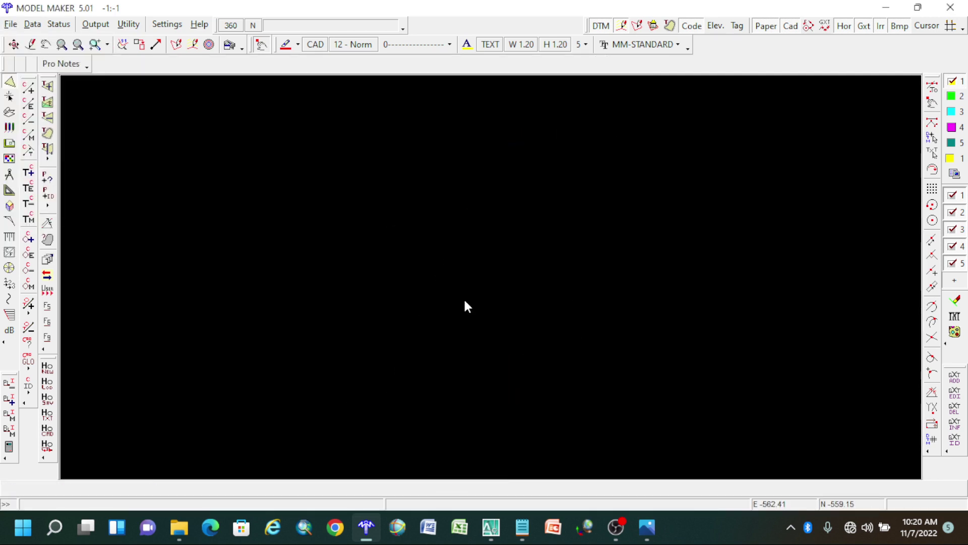
# Load the saved lots 13305, 13317 and 13318 job via Open Selection.
pyautogui.click(9, 27)
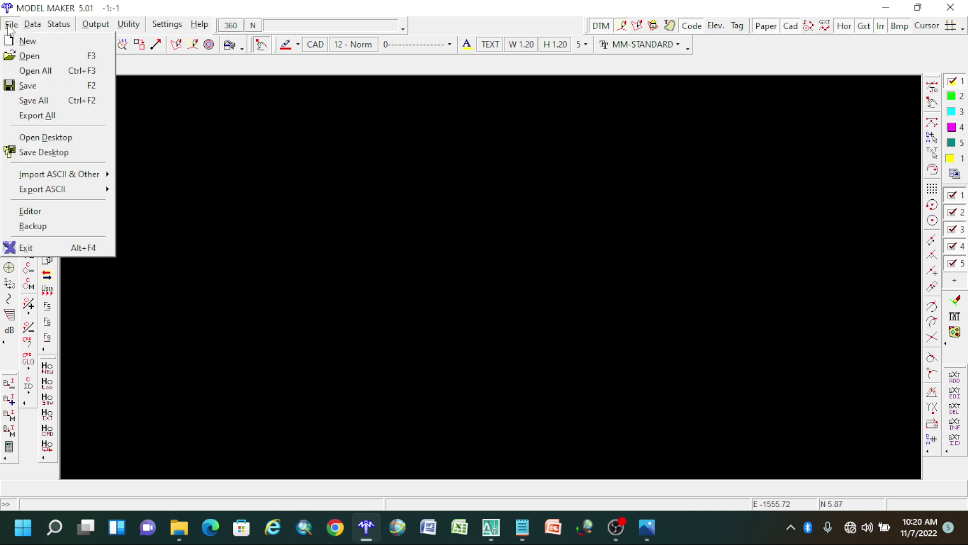
pyautogui.click(50, 53)
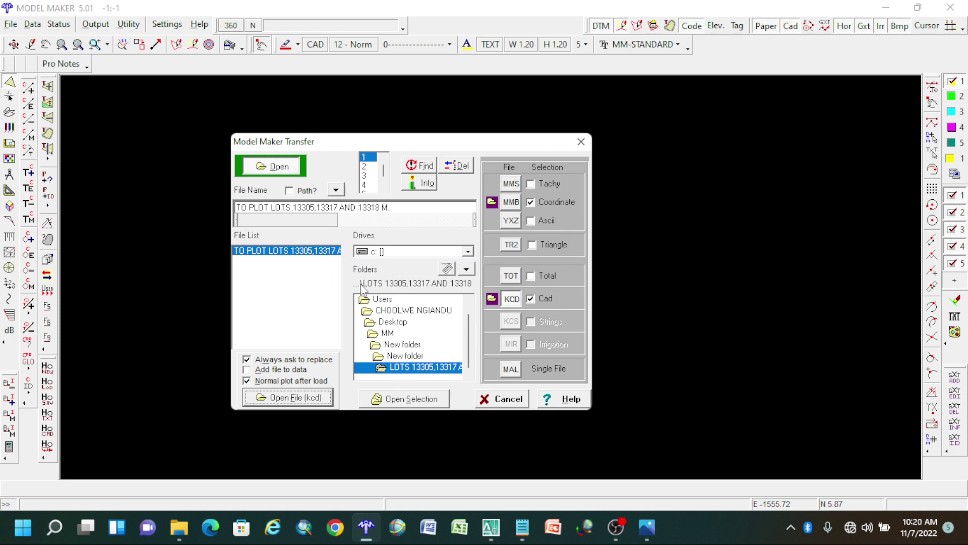
pyautogui.click(403, 398)
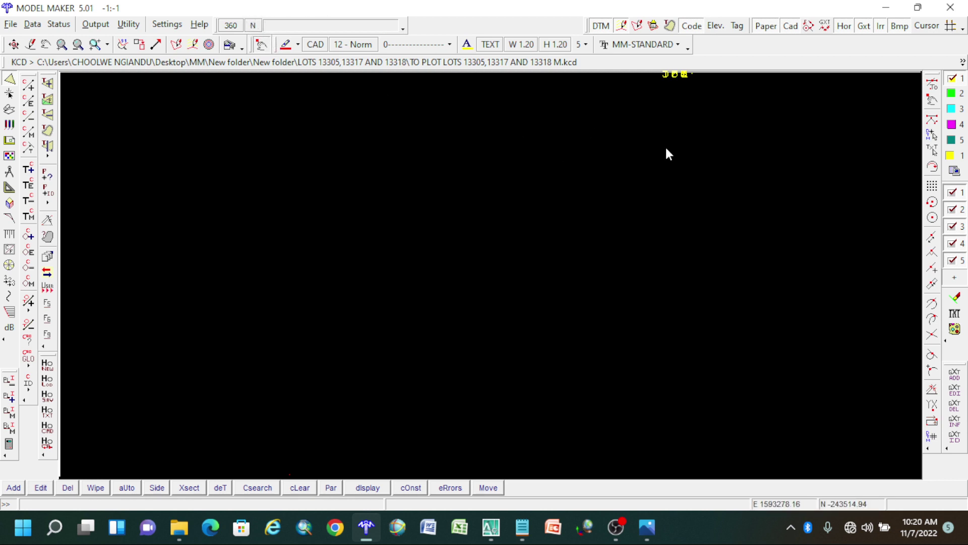
pyautogui.scroll(-2, 658, 170)
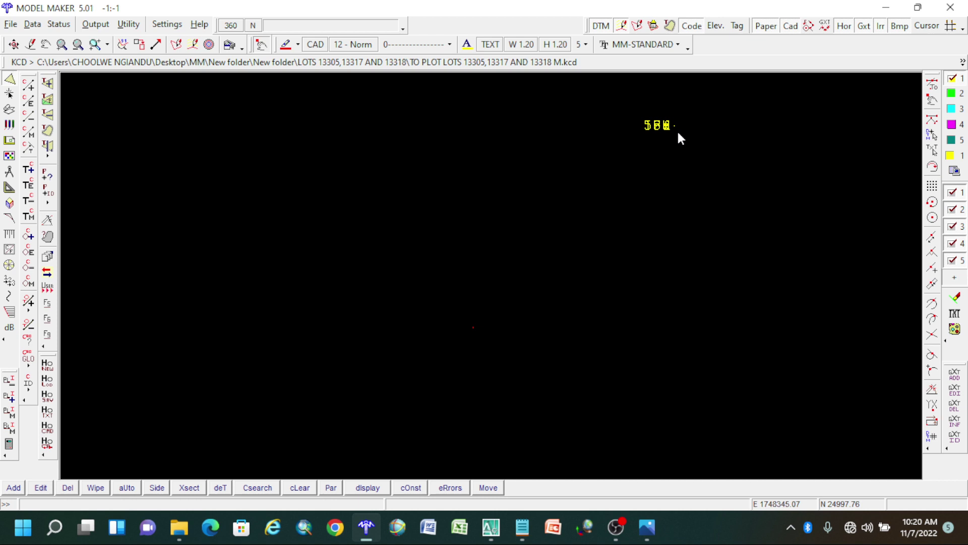
pyautogui.scroll(-2, 692, 220)
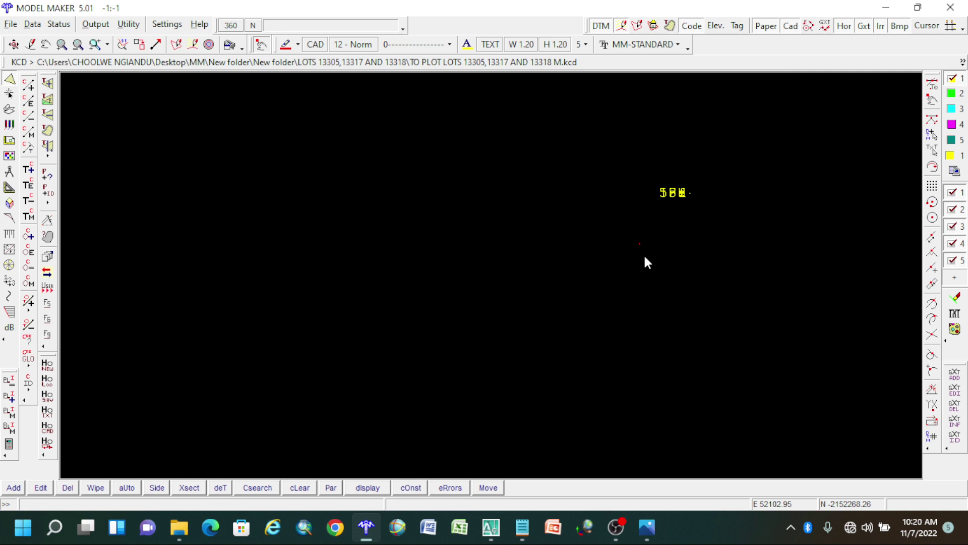
pyautogui.scroll(2, 644, 262)
pyautogui.scroll(2, 639, 223)
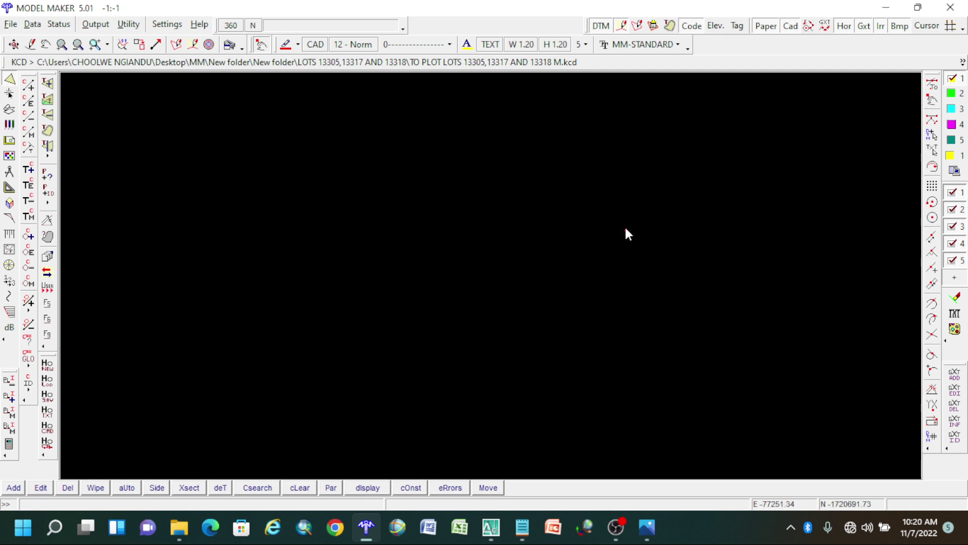
pyautogui.scroll(1, 621, 235)
pyautogui.scroll(1, 737, 203)
pyautogui.scroll(2, 741, 189)
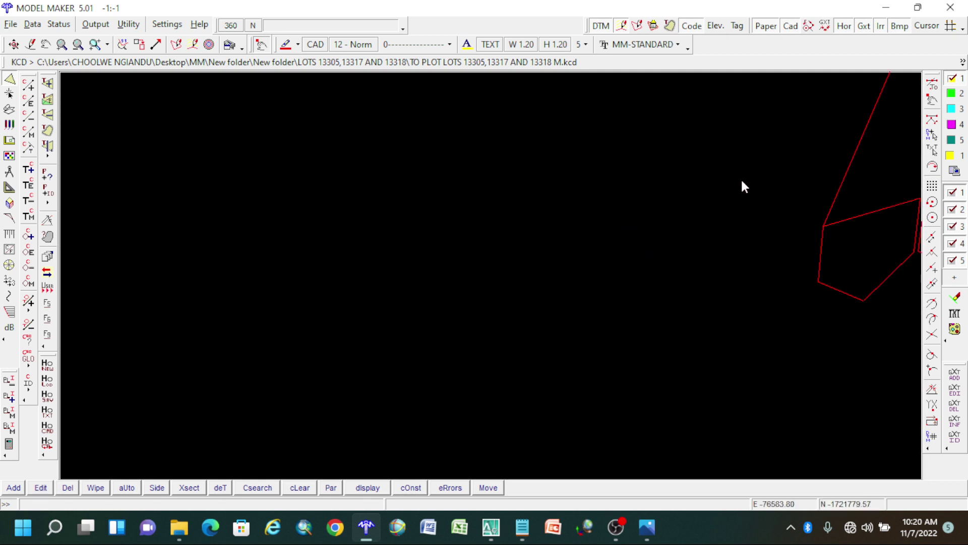
pyautogui.scroll(-3, 742, 181)
pyautogui.scroll(1, 727, 192)
pyautogui.scroll(1, 705, 188)
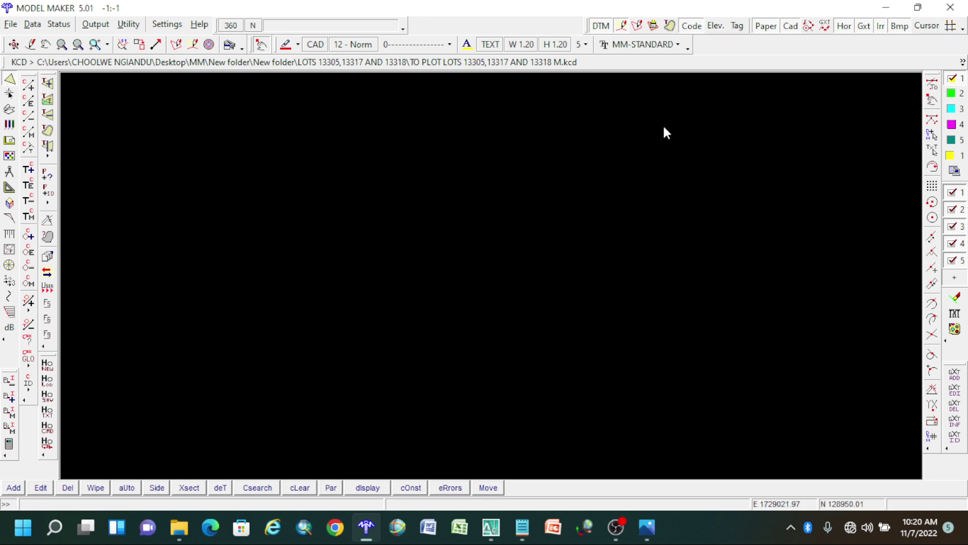
pyautogui.scroll(1, 635, 151)
pyautogui.scroll(2, 612, 175)
pyautogui.scroll(1, 607, 178)
pyautogui.scroll(1, 678, 149)
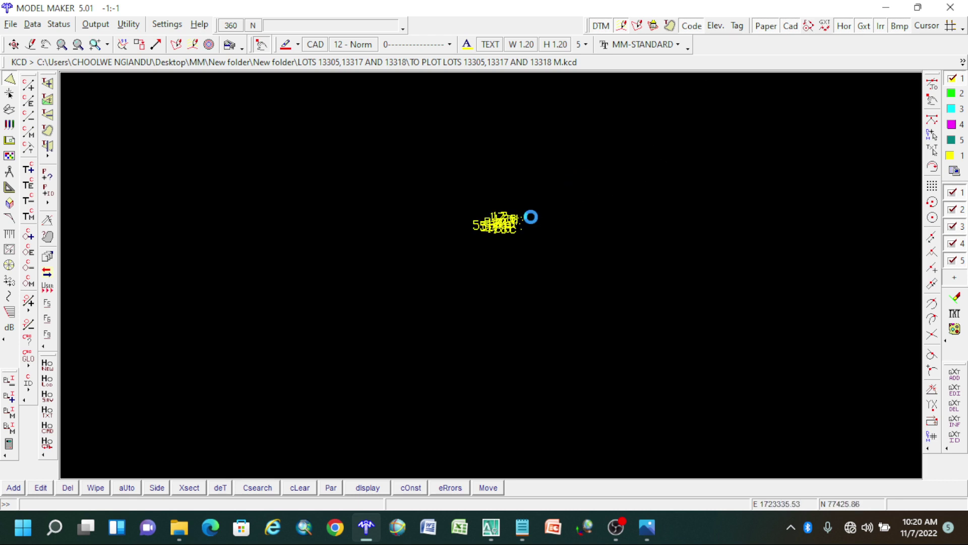
pyautogui.scroll(2, 522, 223)
pyautogui.scroll(1, 504, 235)
pyautogui.scroll(1, 527, 186)
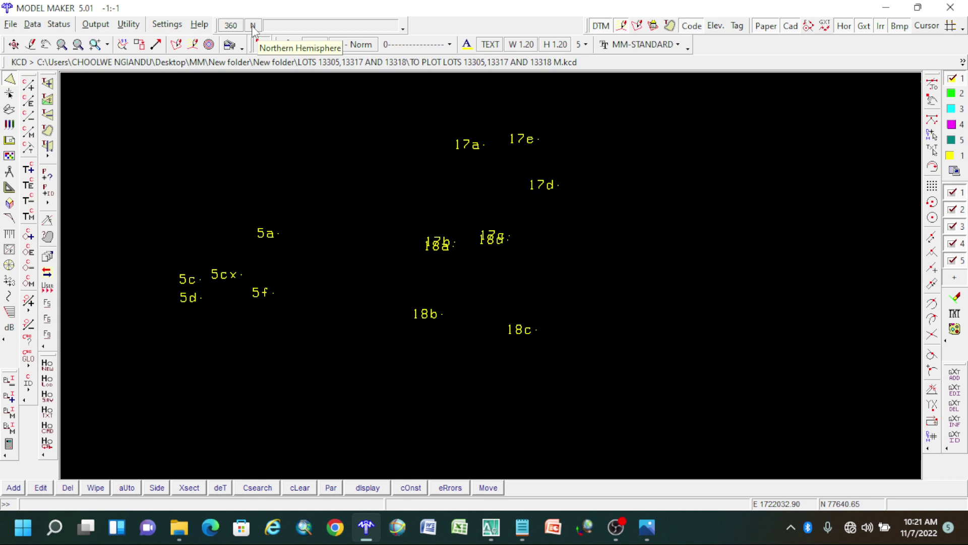
# Switch the co-ordinate system to Southern hemisphere and continue in demo mode.
pyautogui.click(182, 31)
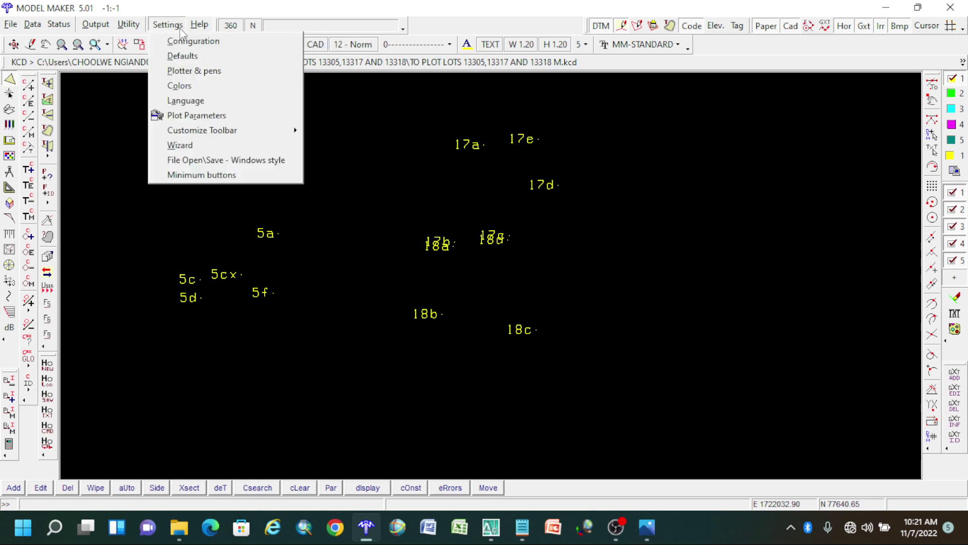
pyautogui.click(189, 42)
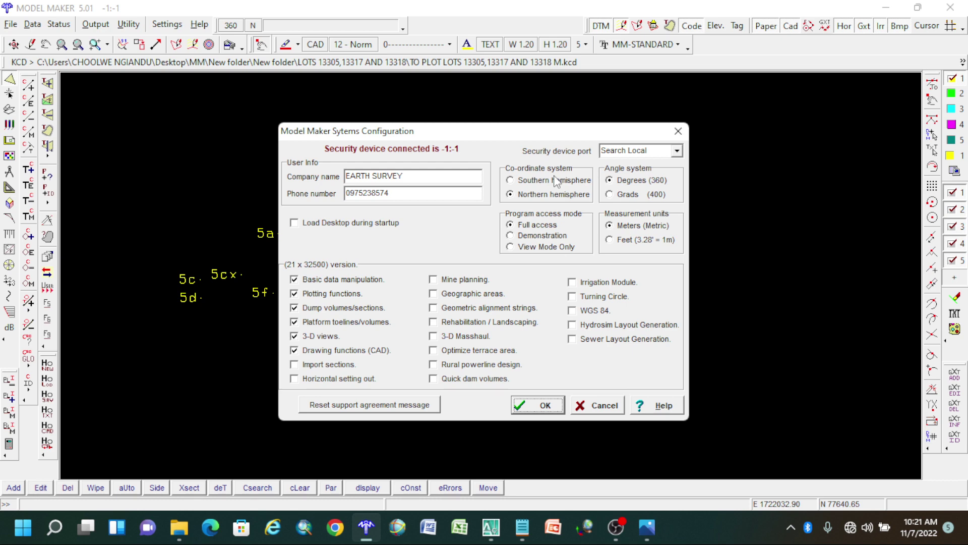
pyautogui.moveTo(536, 136); pyautogui.dragTo(588, 330)
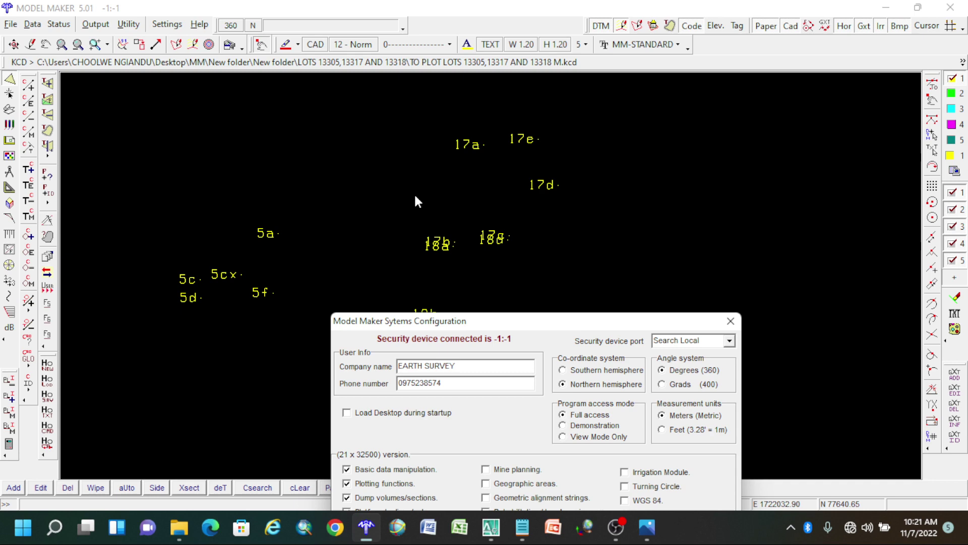
pyautogui.moveTo(592, 328); pyautogui.dragTo(647, 191)
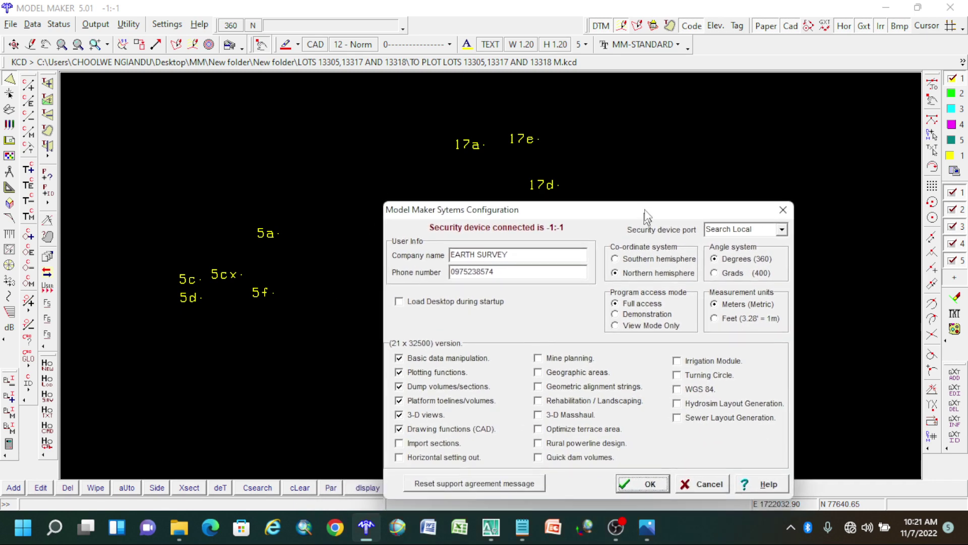
pyautogui.click(657, 233)
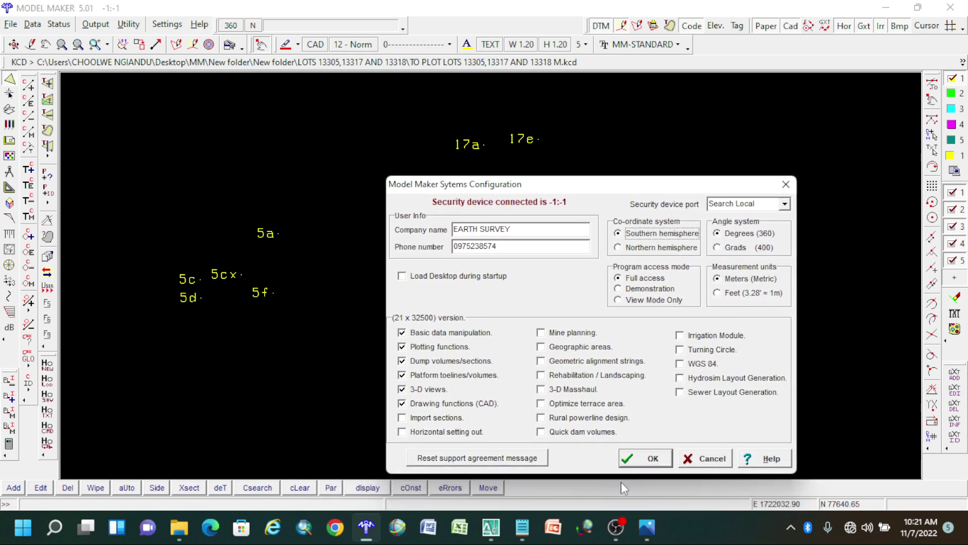
pyautogui.click(644, 458)
pyautogui.click(482, 292)
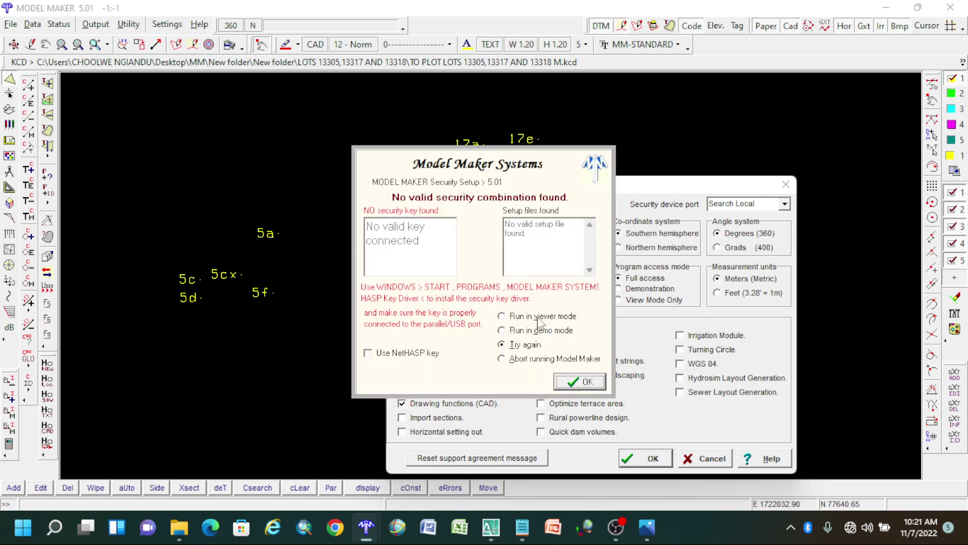
pyautogui.click(568, 331)
pyautogui.click(580, 384)
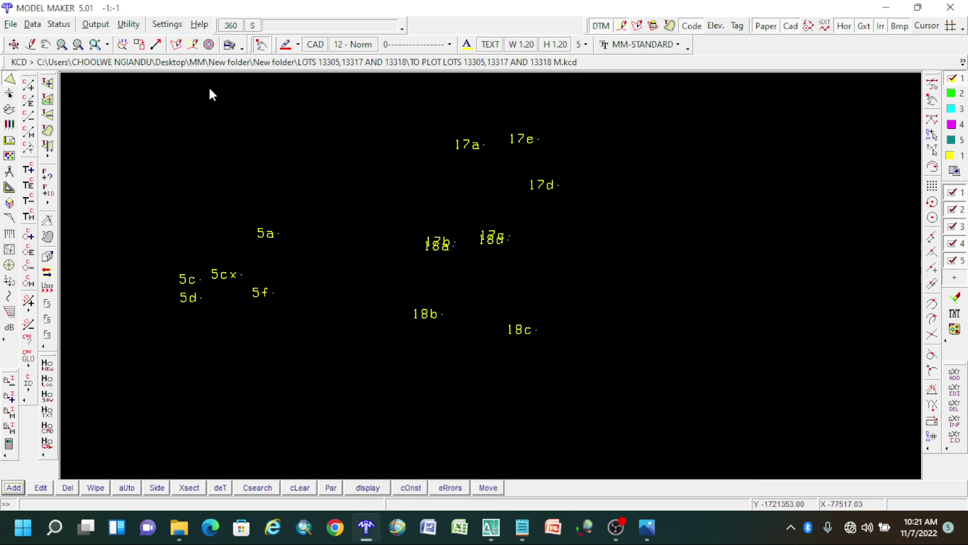
# Reload the lots job with Open Selection, replacing current data, and resume in demo mode.
pyautogui.click(11, 24)
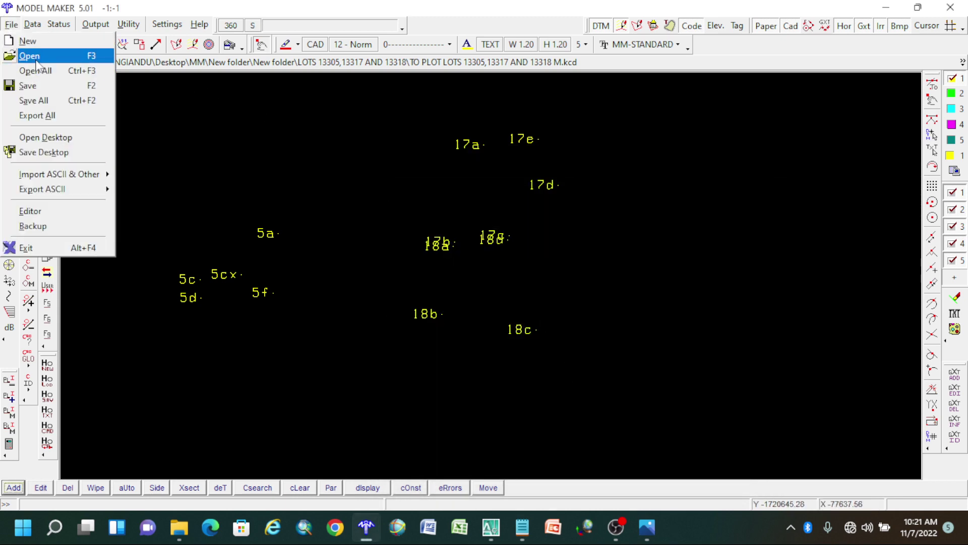
pyautogui.click(29, 56)
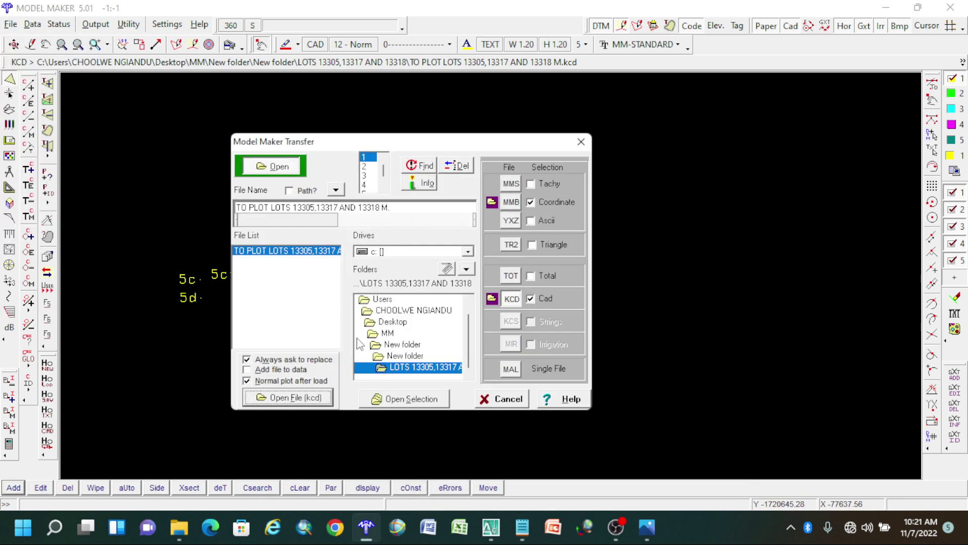
pyautogui.click(404, 394)
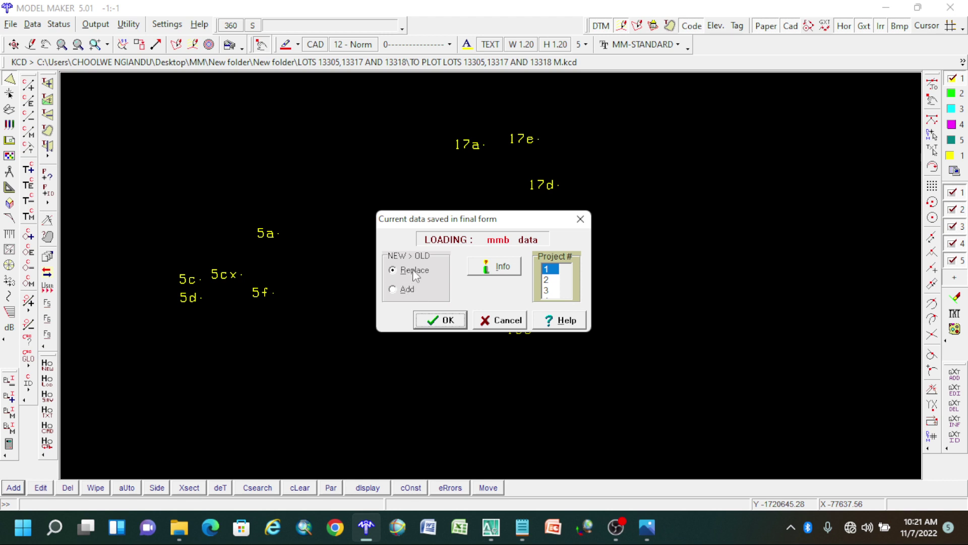
pyautogui.click(448, 319)
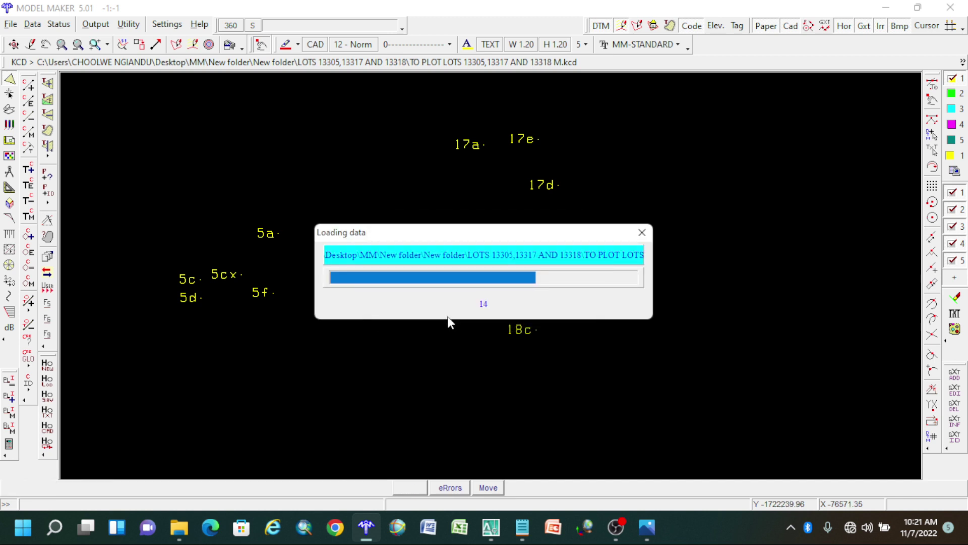
pyautogui.click(447, 321)
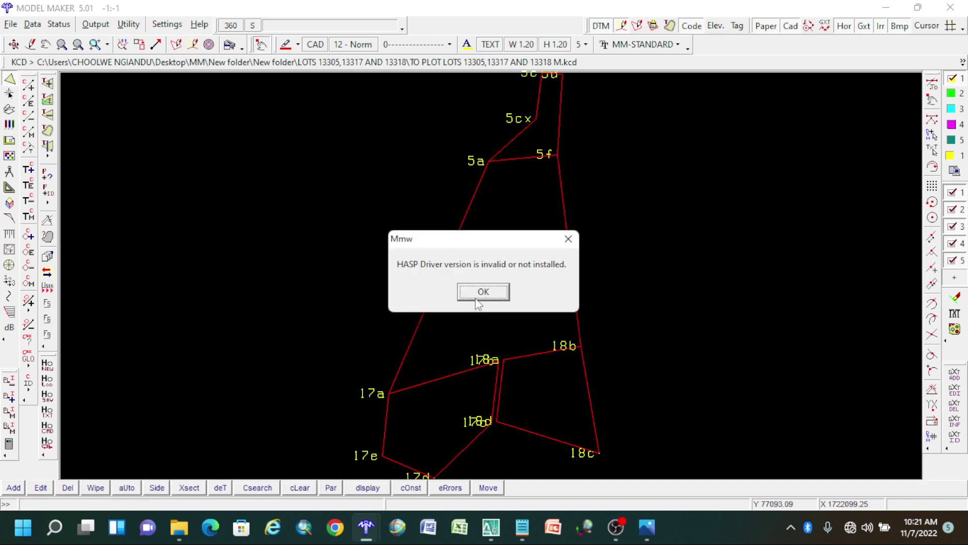
pyautogui.click(479, 295)
pyautogui.click(538, 332)
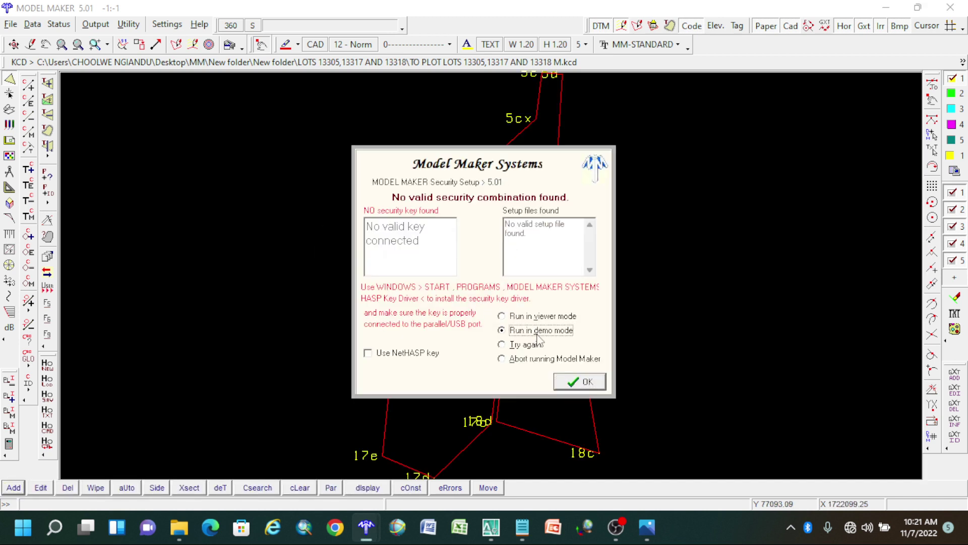
pyautogui.click(585, 384)
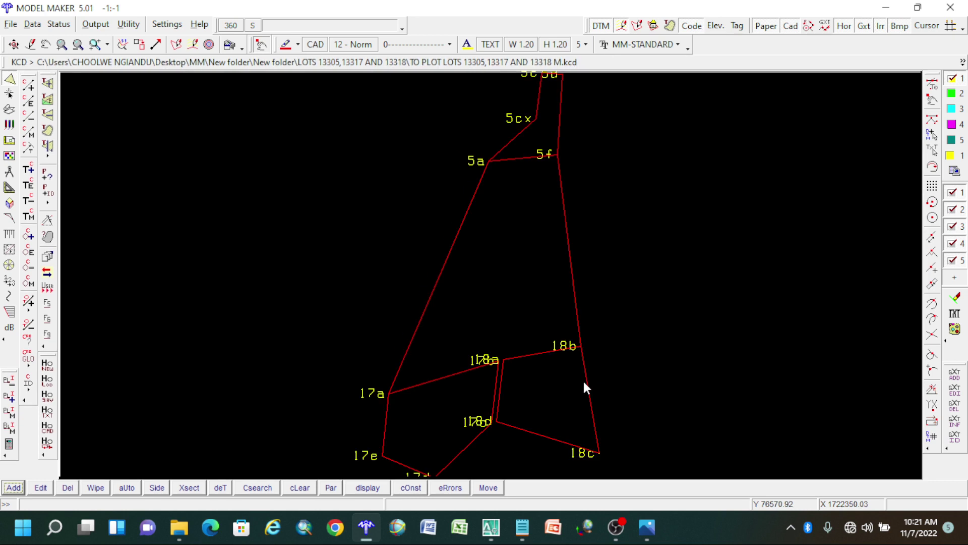